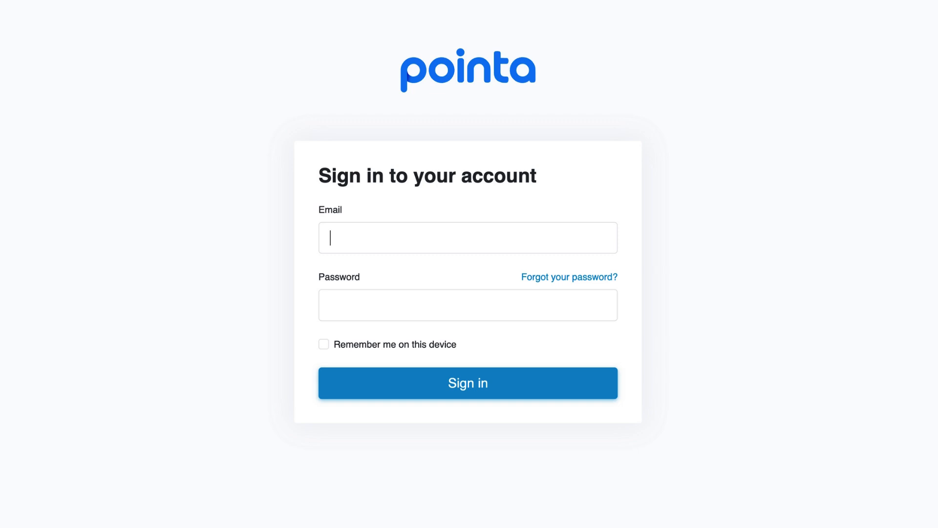
Step: Sign in to Pointa with the salon account's email address and password
{"action": "type", "text": "@hellopointa.com"}
{"action": "key", "text": "Tab"}
{"action": "type", "text": "•••••••••••••"}
{"action": "left_click", "coordinate": [528, 389]}
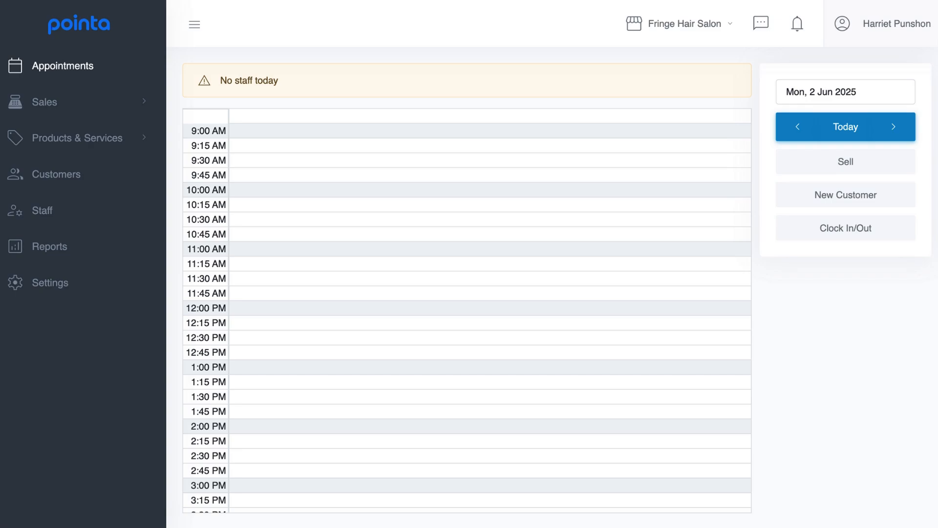
Step: In Business settings, mark the salon as tax registered and enter its tax number
{"action": "left_click", "coordinate": [106, 288]}
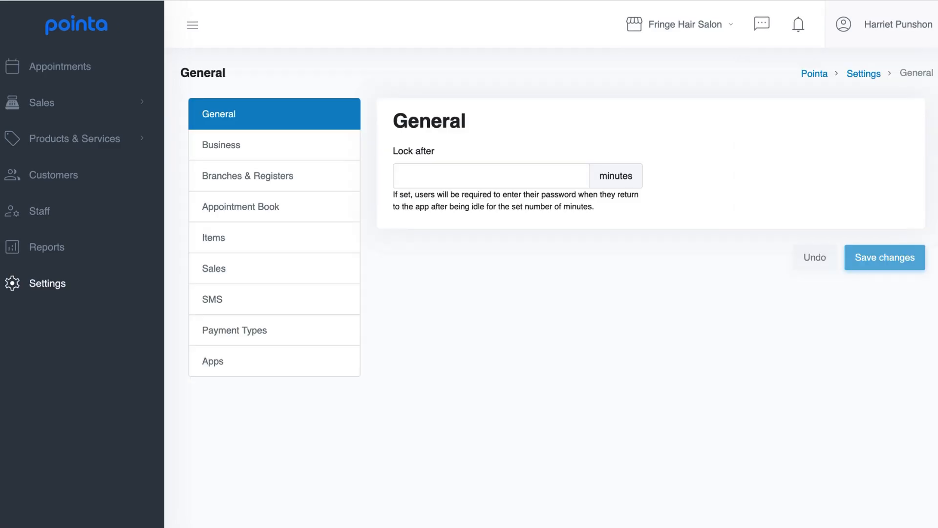
{"action": "left_click", "coordinate": [318, 145]}
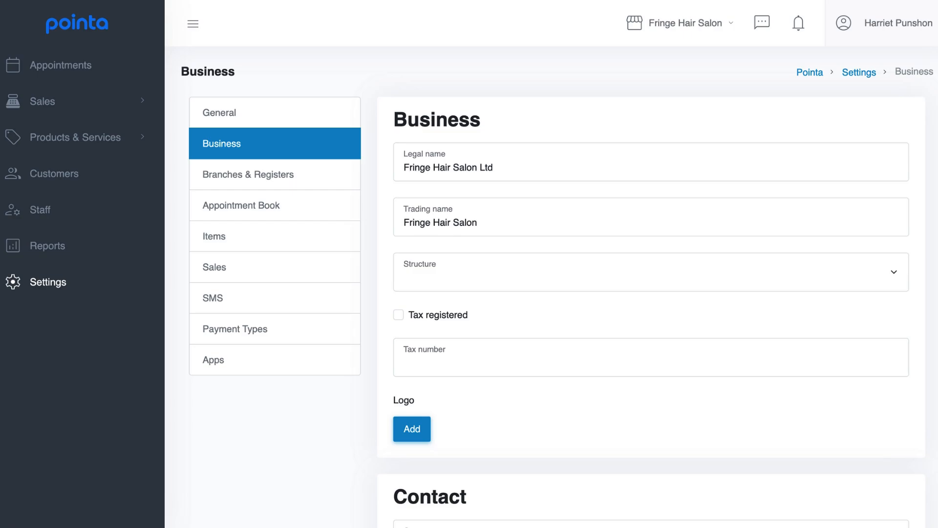
{"action": "left_click", "coordinate": [399, 315]}
{"action": "type", "text": "123-456-789"}
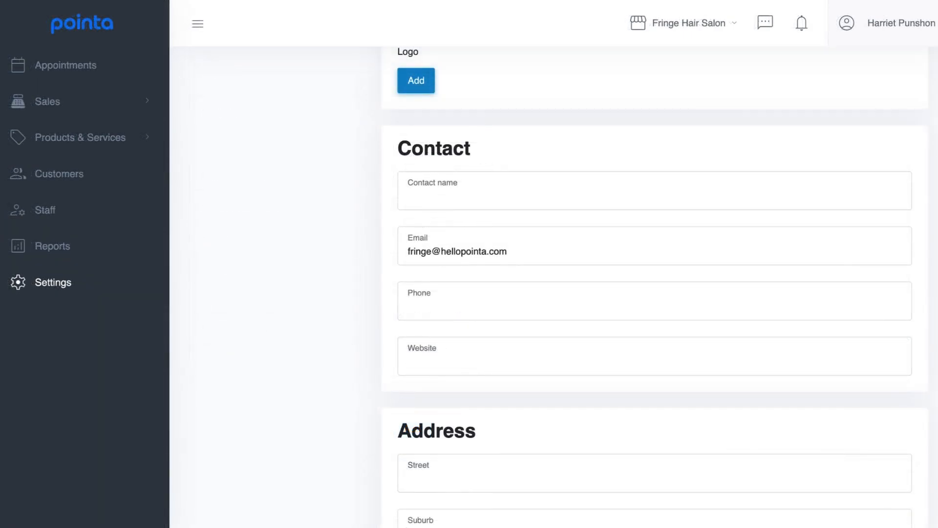
{"action": "type", "text": "on"}
{"action": "type", "text": "021123456"}
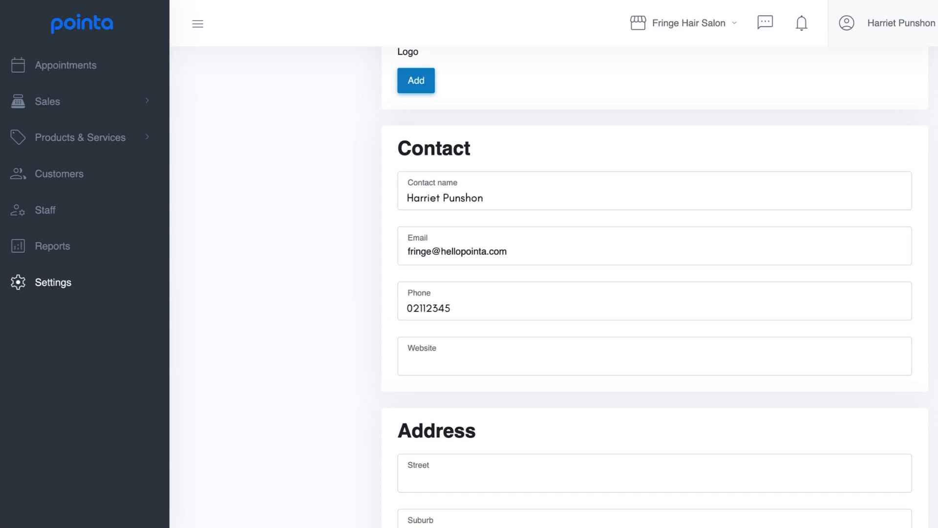
{"action": "type", "text": "www.fringehairsalon.co.nz"}
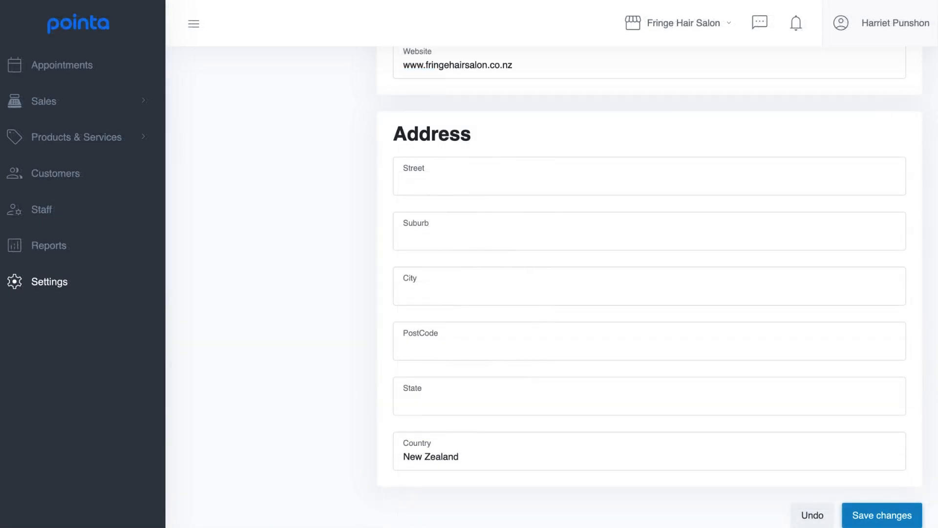
{"action": "type", "text": "123 Main StreetCBDAuckland"}
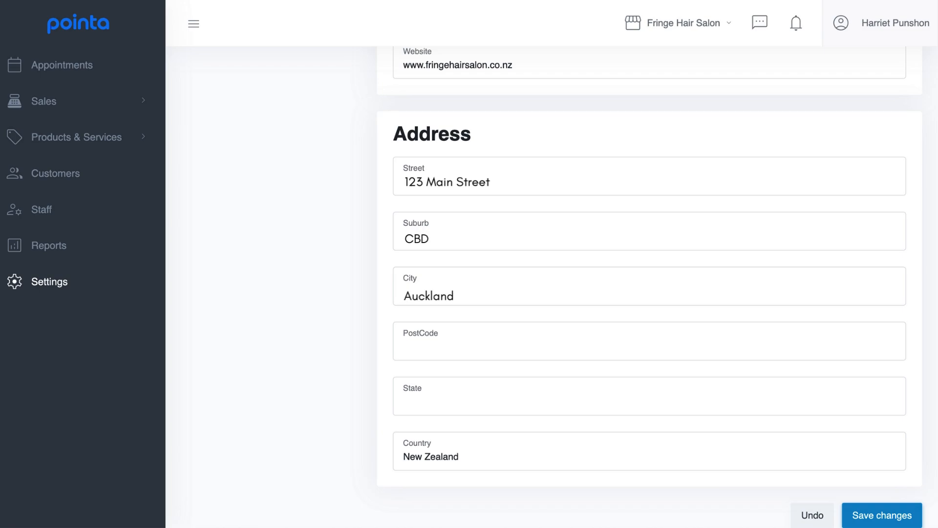
{"action": "key", "text": "Tab"}
{"action": "type", "text": "1234"}
{"action": "left_click", "coordinate": [903, 508]}
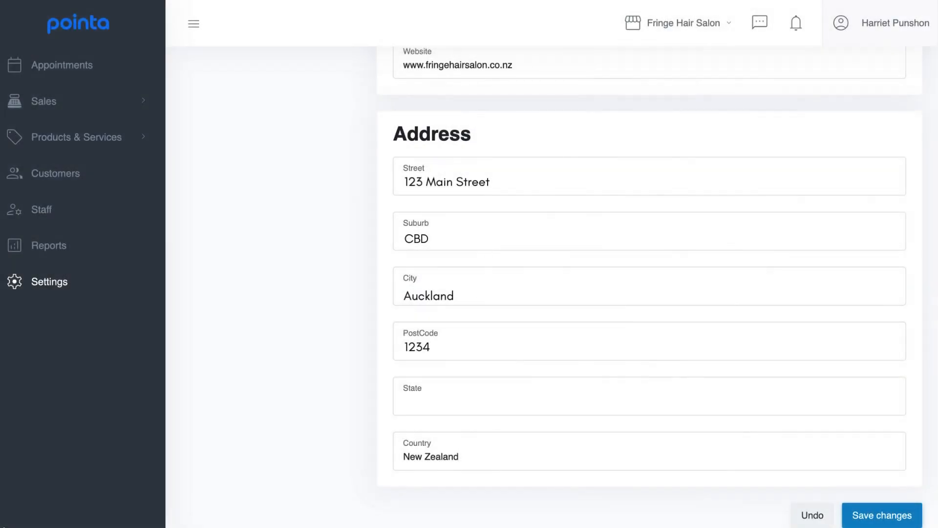
{"action": "left_click", "coordinate": [86, 282]}
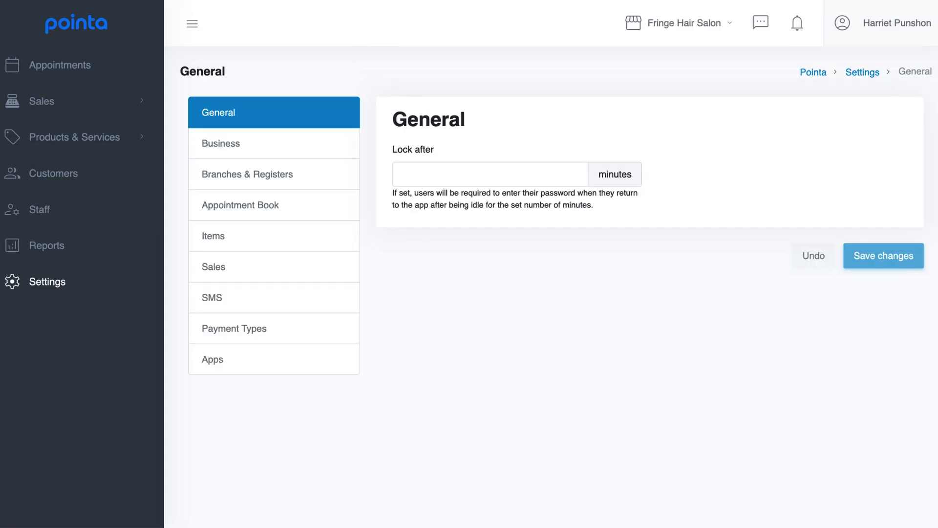
Step: Add a payment type named Cash of kind Cash
{"action": "left_click", "coordinate": [308, 328]}
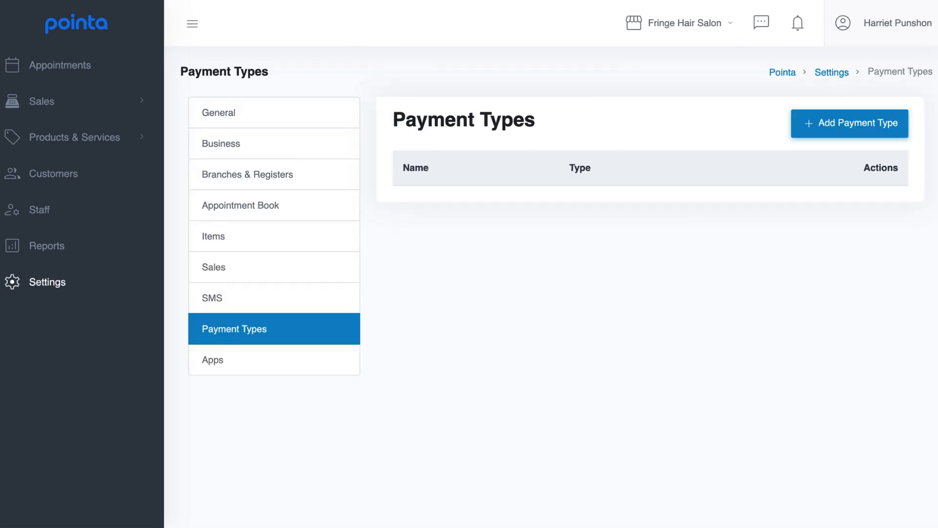
{"action": "left_click", "coordinate": [903, 133]}
{"action": "type", "text": "Cash"}
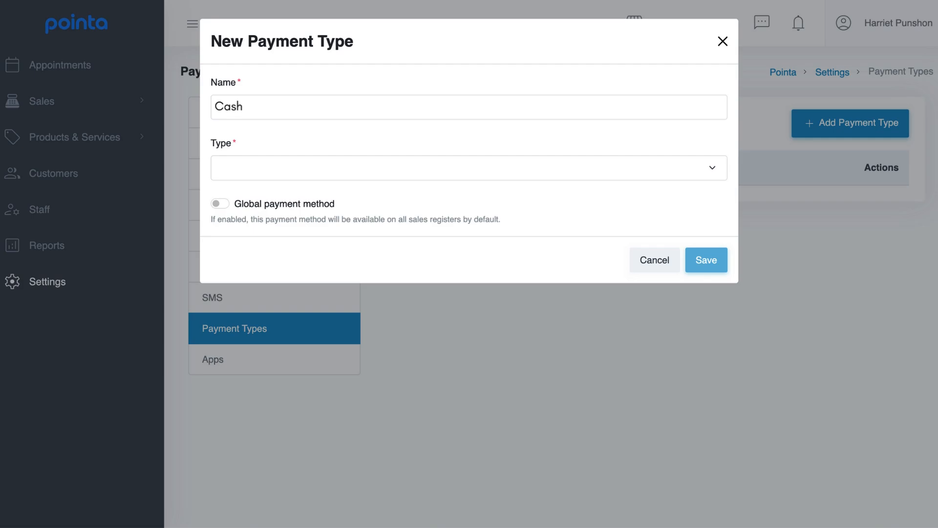
{"action": "left_click", "coordinate": [714, 168]}
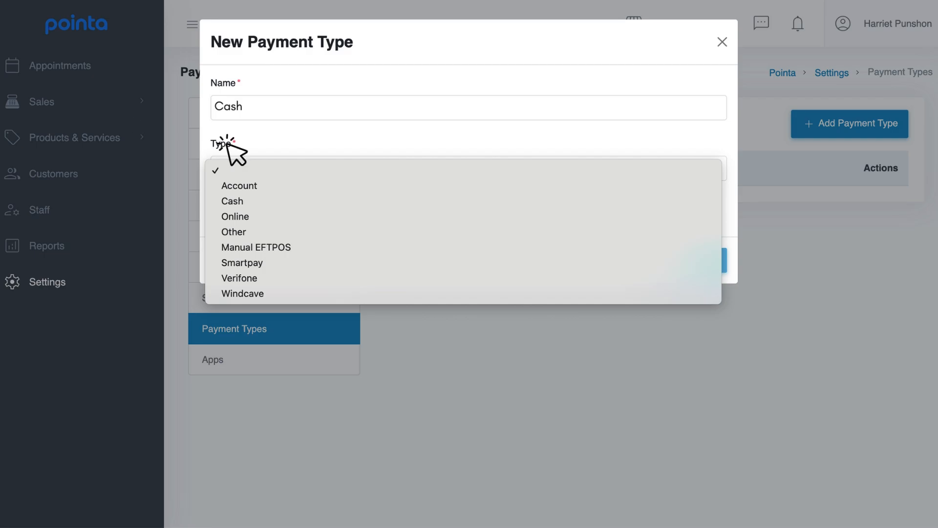
{"action": "left_click", "coordinate": [277, 199]}
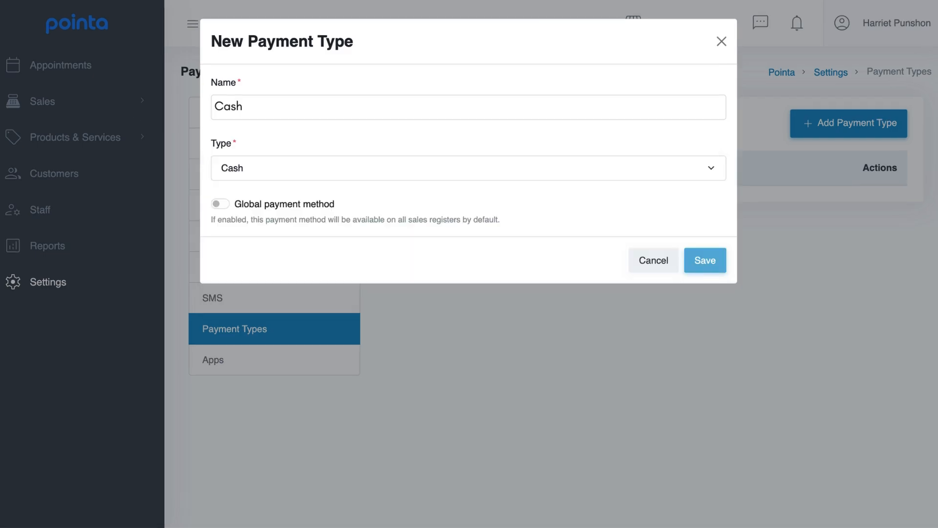
{"action": "left_click", "coordinate": [716, 263]}
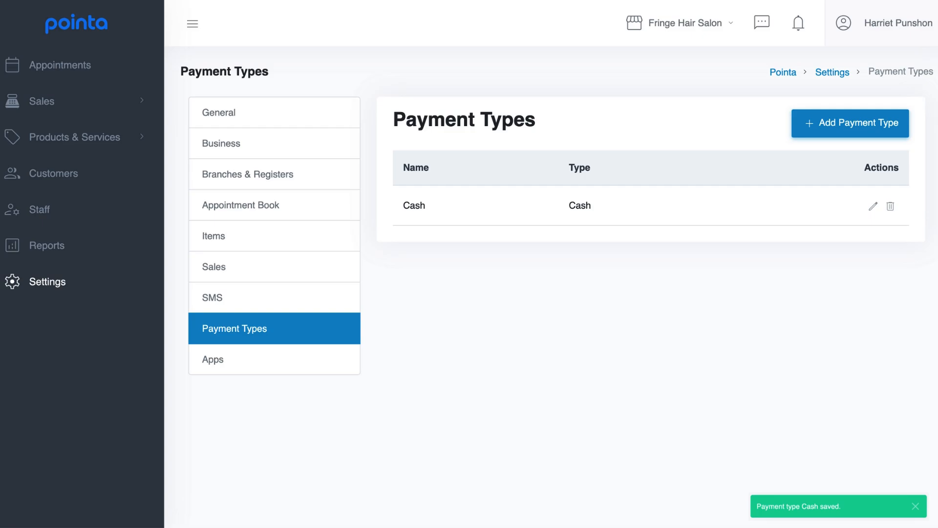
Step: Add a payment type named Card of kind Manual EFTPOS
{"action": "left_click", "coordinate": [896, 130]}
{"action": "type", "text": "Card"}
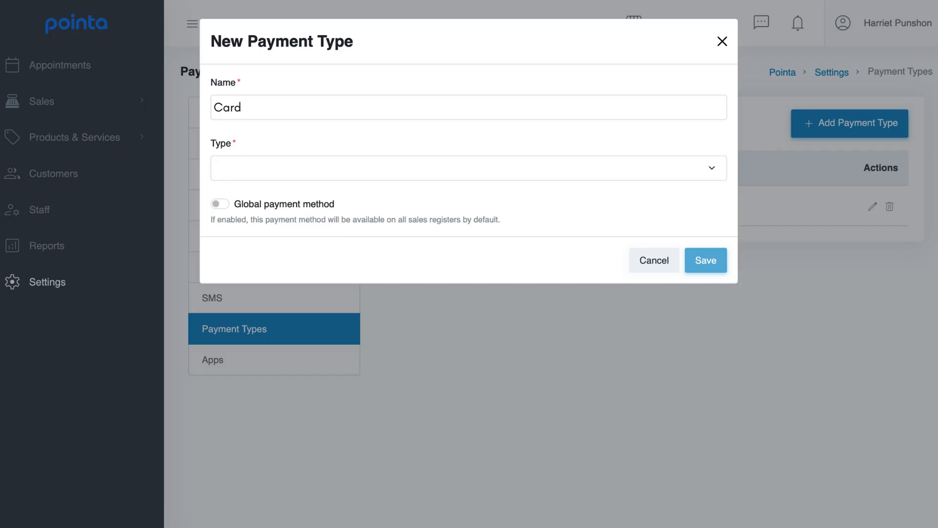
{"action": "left_click", "coordinate": [716, 171]}
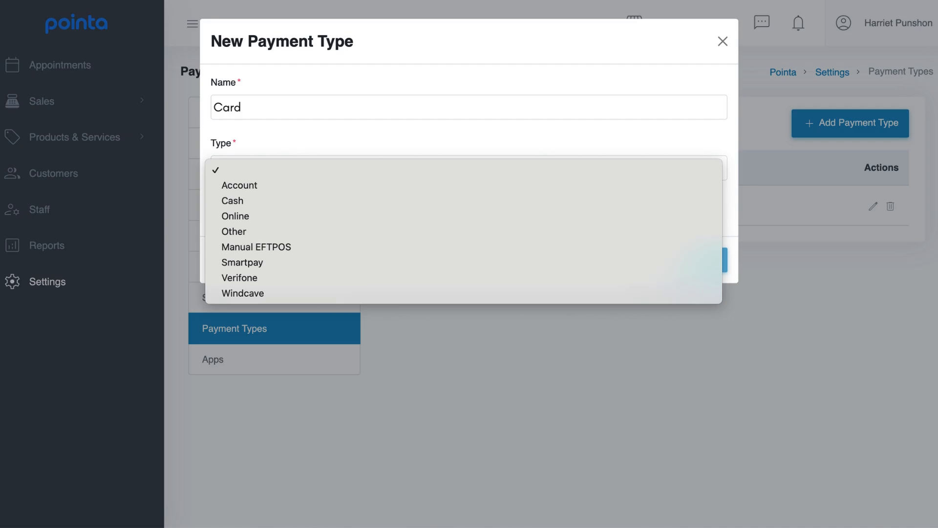
{"action": "left_click", "coordinate": [313, 247]}
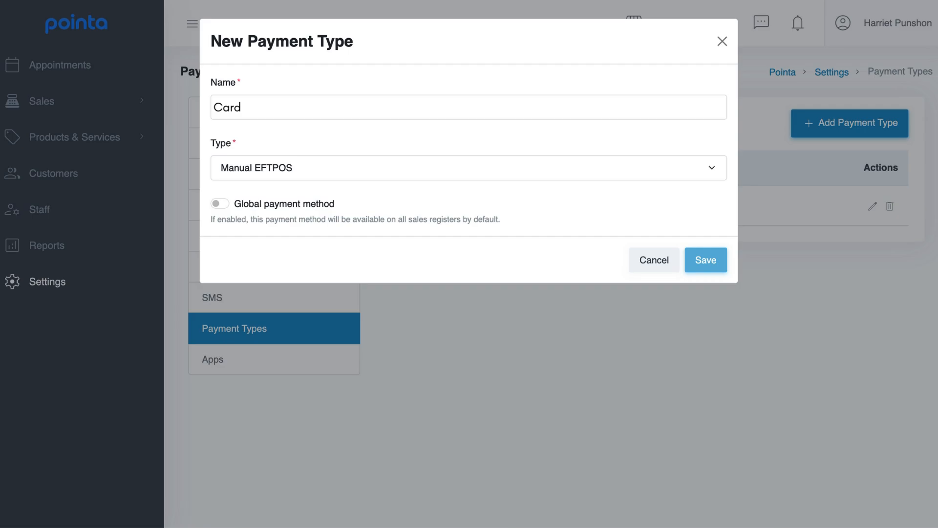
{"action": "left_click", "coordinate": [718, 272]}
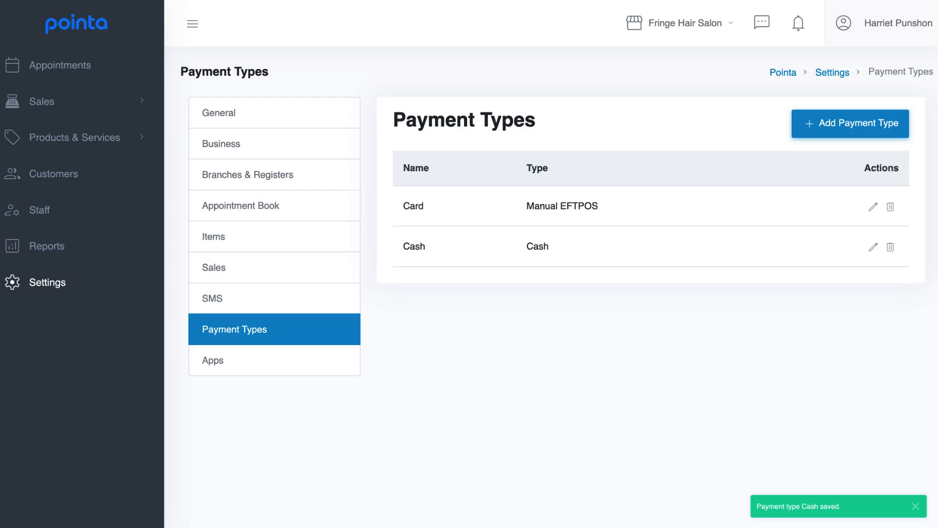
Step: Create a new register named Front Desk in Branches & Registers
{"action": "left_click", "coordinate": [316, 179]}
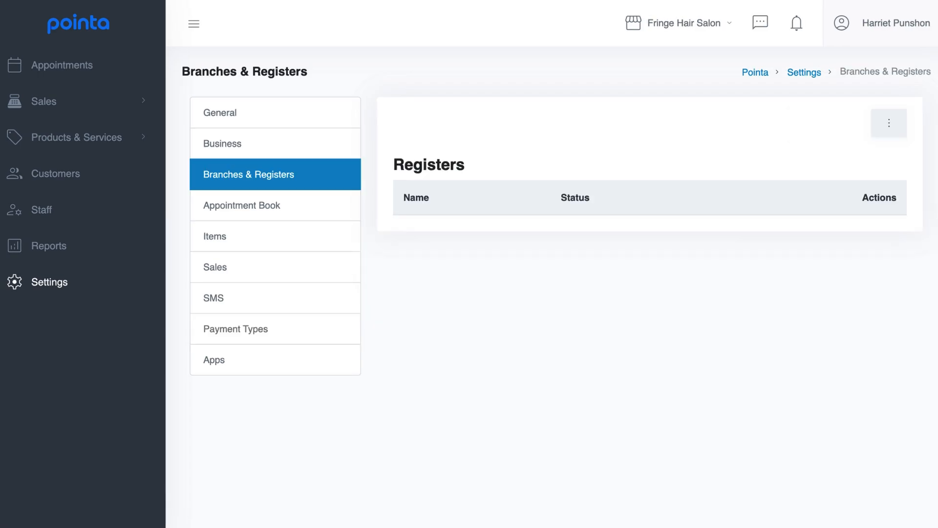
{"action": "left_click", "coordinate": [896, 129]}
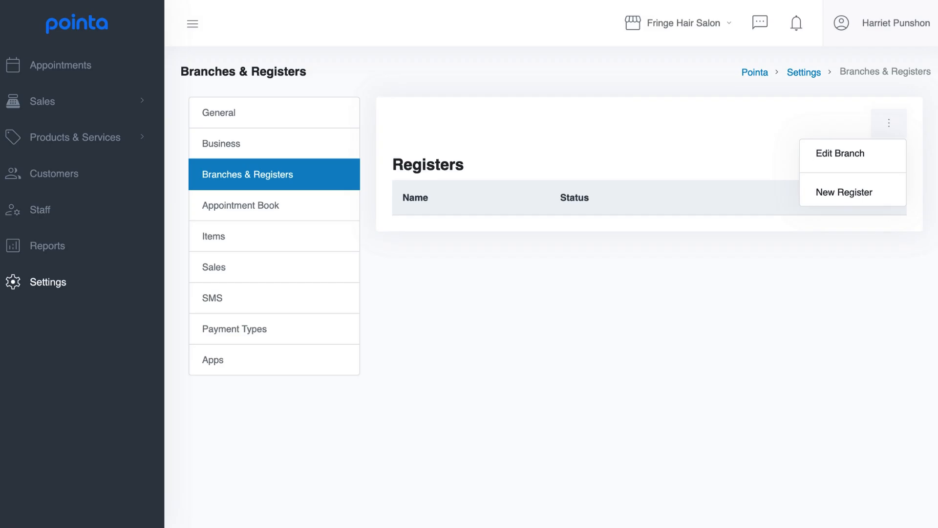
{"action": "left_click", "coordinate": [890, 192]}
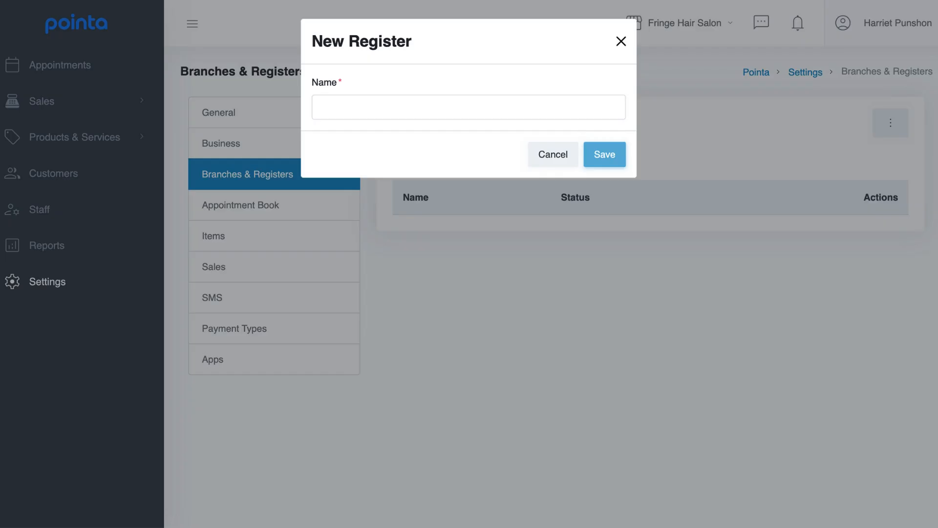
{"action": "type", "text": "Front Desk"}
{"action": "left_click", "coordinate": [606, 157]}
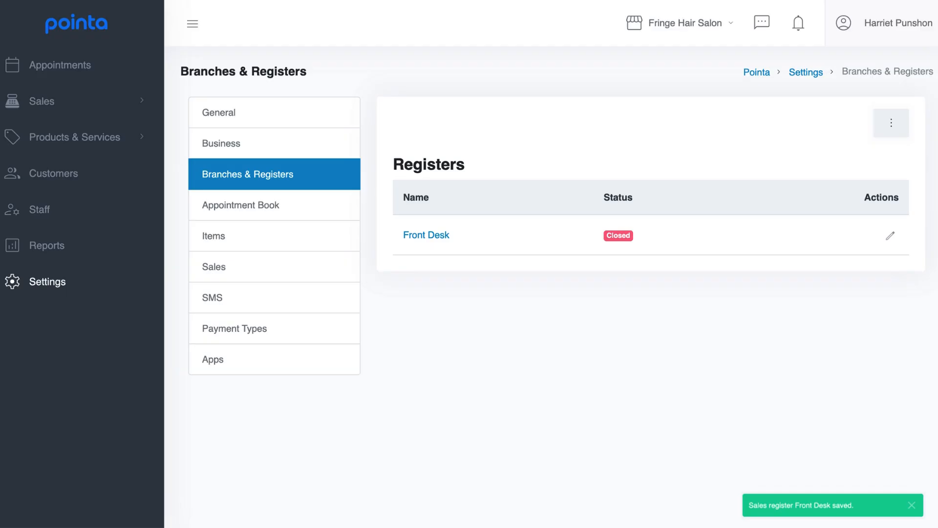
Step: Enable Card and Cash payments on the Front Desk register
{"action": "left_click", "coordinate": [447, 234]}
{"action": "left_click", "coordinate": [426, 272]}
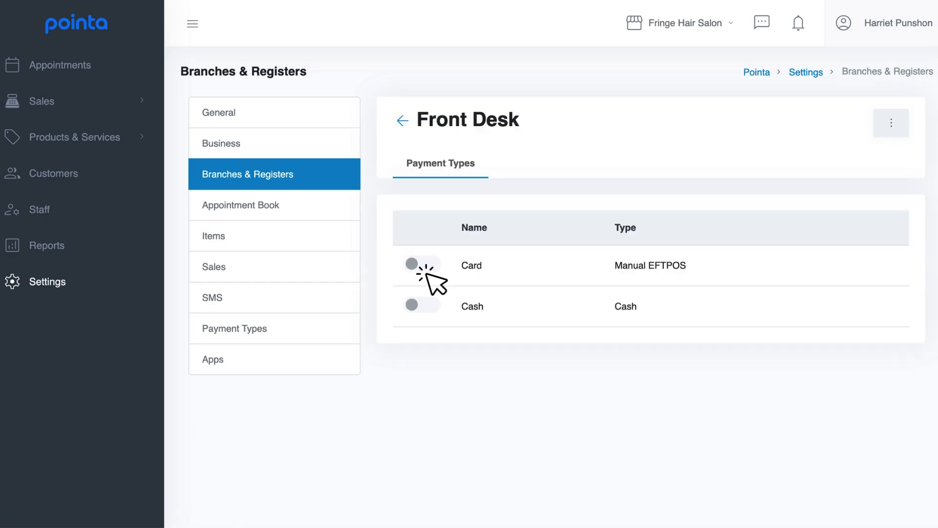
{"action": "left_click", "coordinate": [426, 306]}
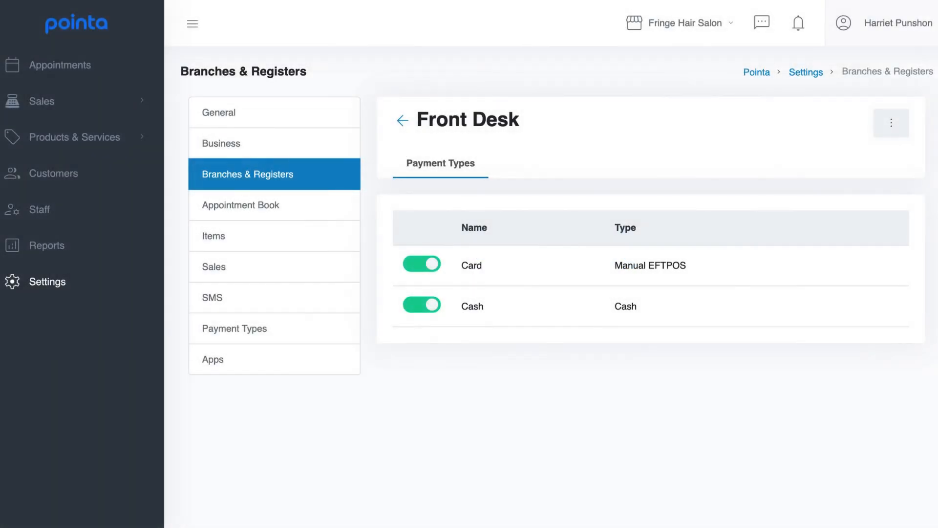
{"action": "left_click", "coordinate": [324, 210]}
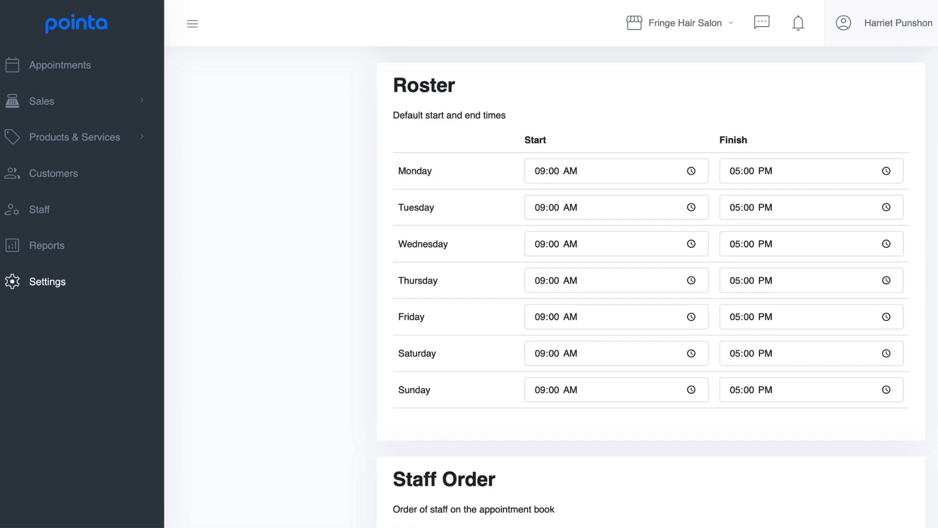
Step: Go to the Staff page from the left sidebar
{"action": "left_click", "coordinate": [79, 206]}
Step: Add a staff member with their first name, last name and username, keeping Default authority
{"action": "left_click", "coordinate": [897, 80]}
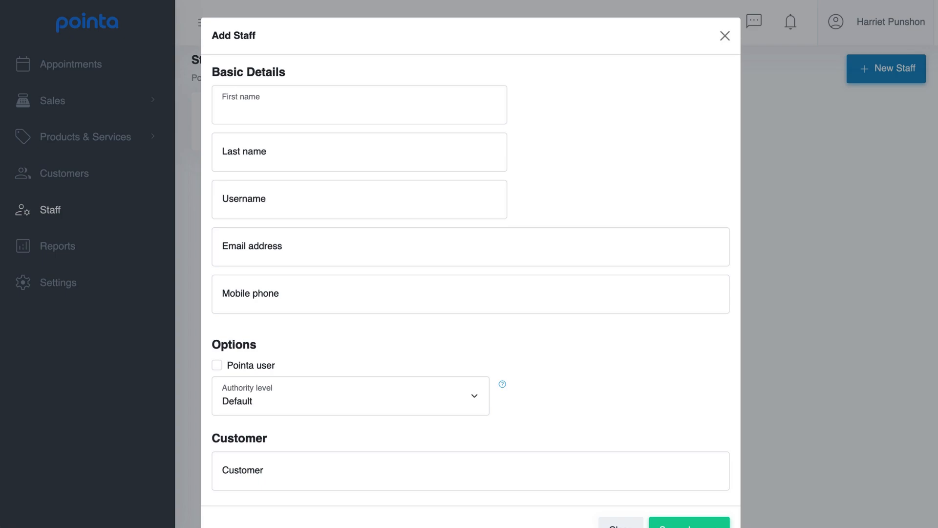
{"action": "type", "text": "Rachel"}
{"action": "key", "text": "Tab"}
{"action": "type", "text": "Greene"}
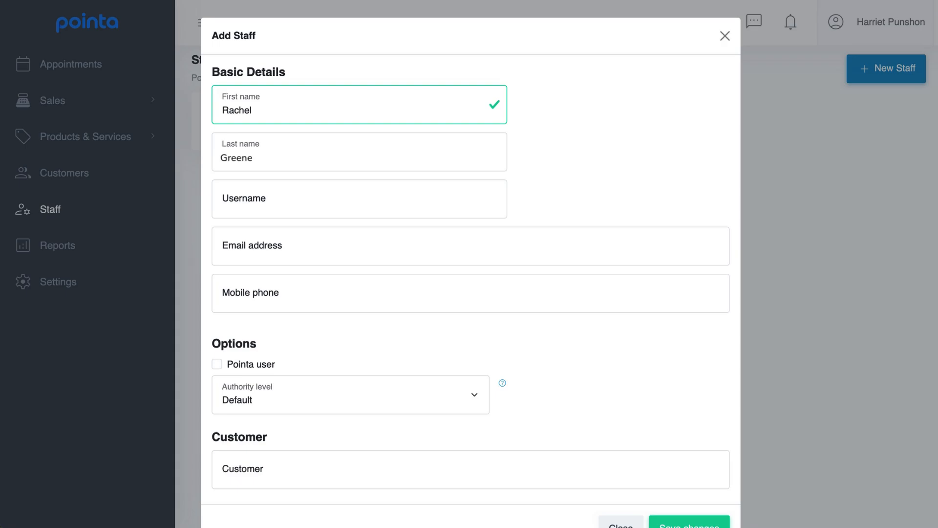
{"action": "key", "text": "Tab"}
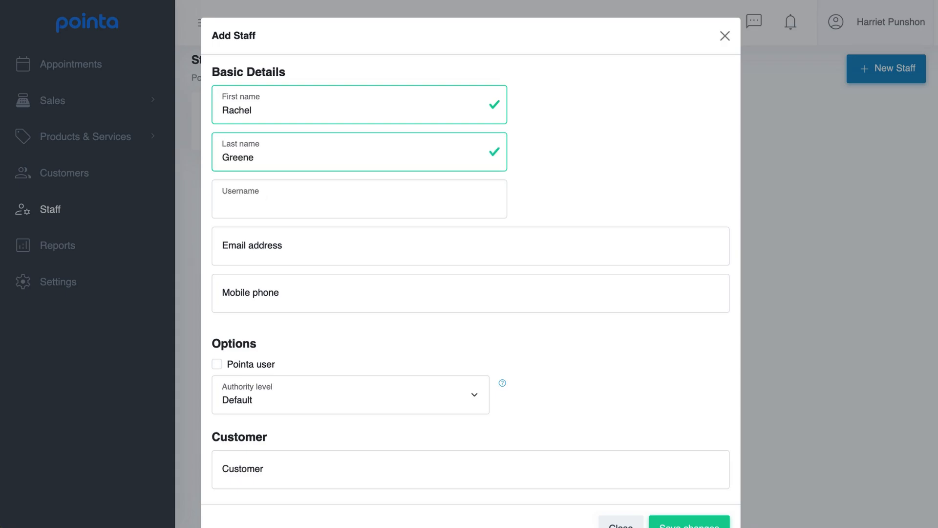
{"action": "type", "text": "Rachel"}
{"action": "left_click", "coordinate": [350, 395]}
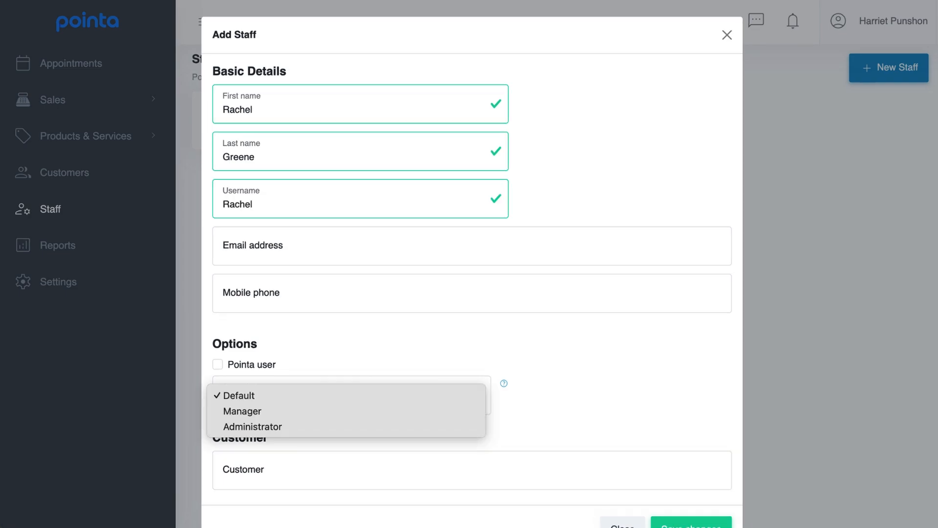
{"action": "key", "text": "Escape"}
{"action": "scroll", "coordinate": [472, 264], "scroll_direction": "down", "scroll_amount": 2}
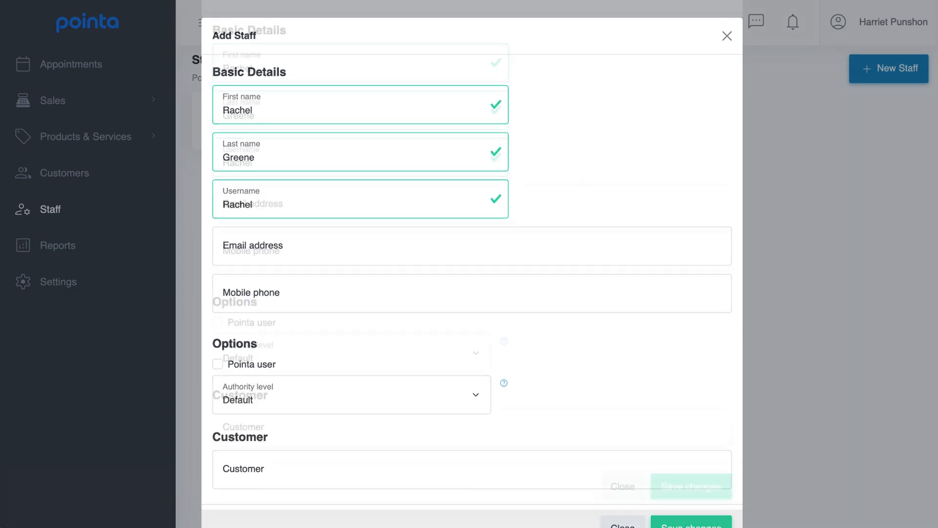
{"action": "left_click", "coordinate": [714, 483]}
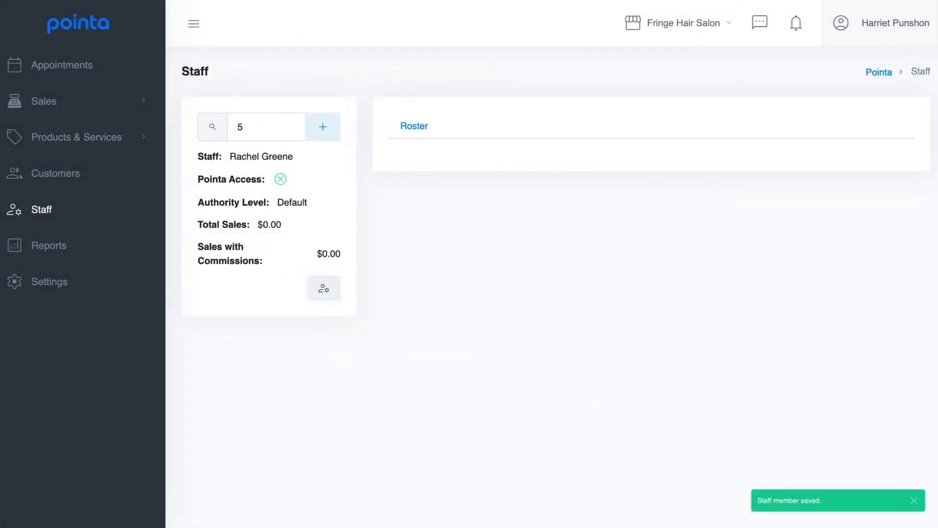
{"action": "left_click", "coordinate": [433, 128]}
Step: Add a non-temporary roster working Tuesday–Saturday 09:00–17:00 with all shifts shown online
{"action": "left_click", "coordinate": [433, 258]}
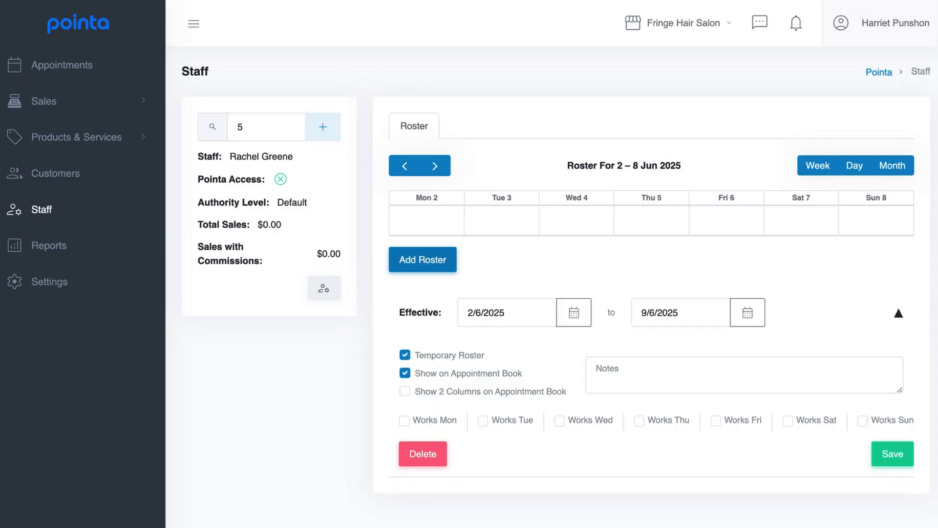
{"action": "left_click", "coordinate": [405, 353]}
{"action": "left_click", "coordinate": [405, 354]}
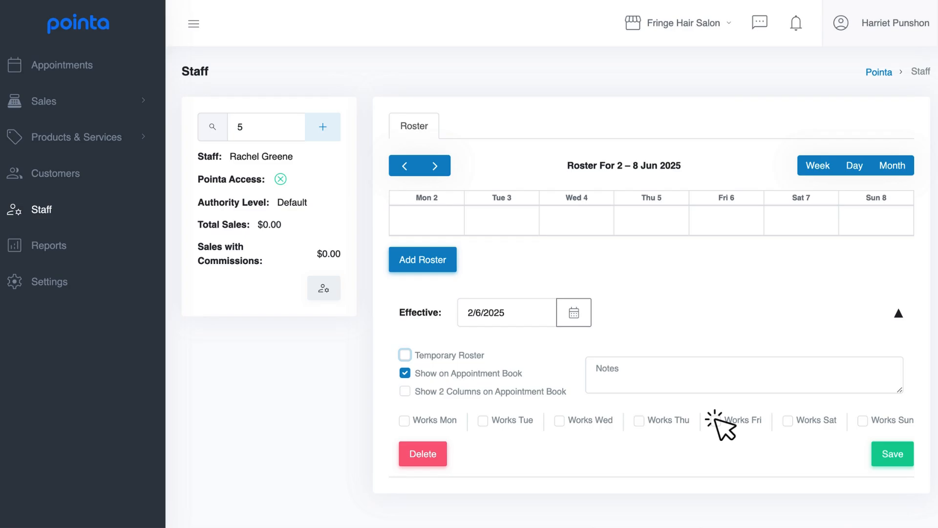
{"action": "left_click", "coordinate": [788, 420]}
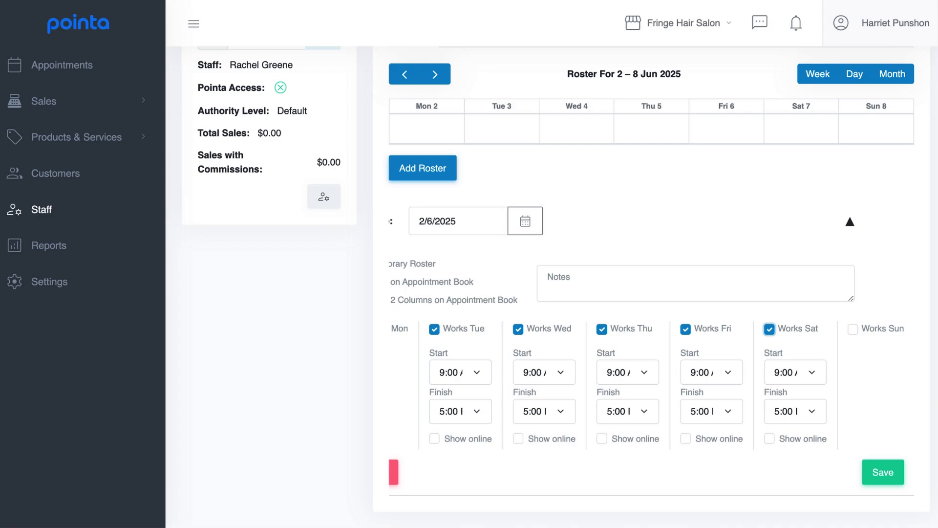
{"action": "left_click", "coordinate": [434, 439]}
{"action": "left_click", "coordinate": [769, 439]}
{"action": "left_click", "coordinate": [892, 477]}
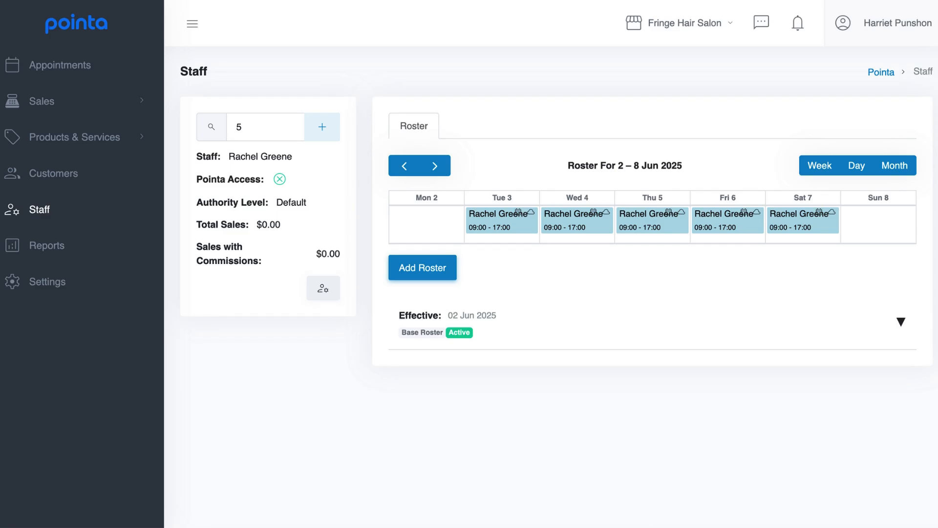
Step: Go to Products & Services > Items and start a new item to pick its type
{"action": "left_click", "coordinate": [128, 62]}
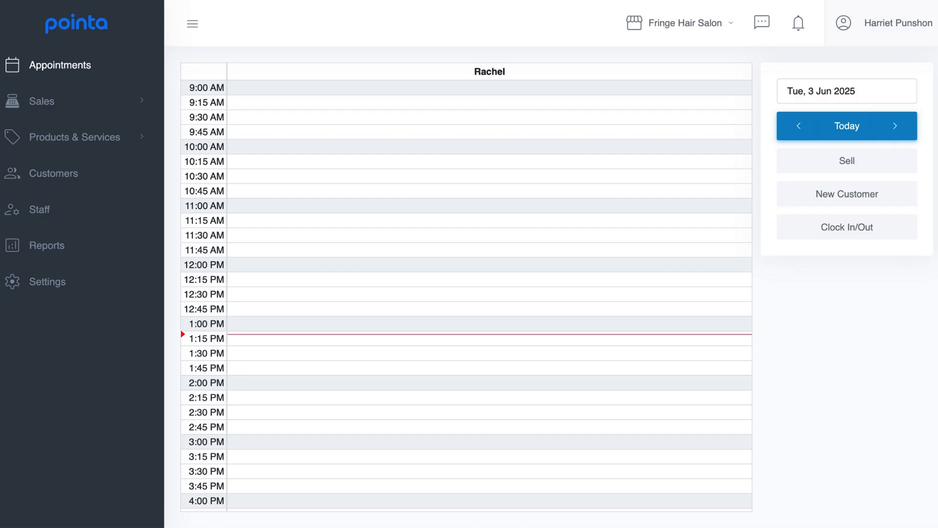
{"action": "left_click", "coordinate": [144, 137]}
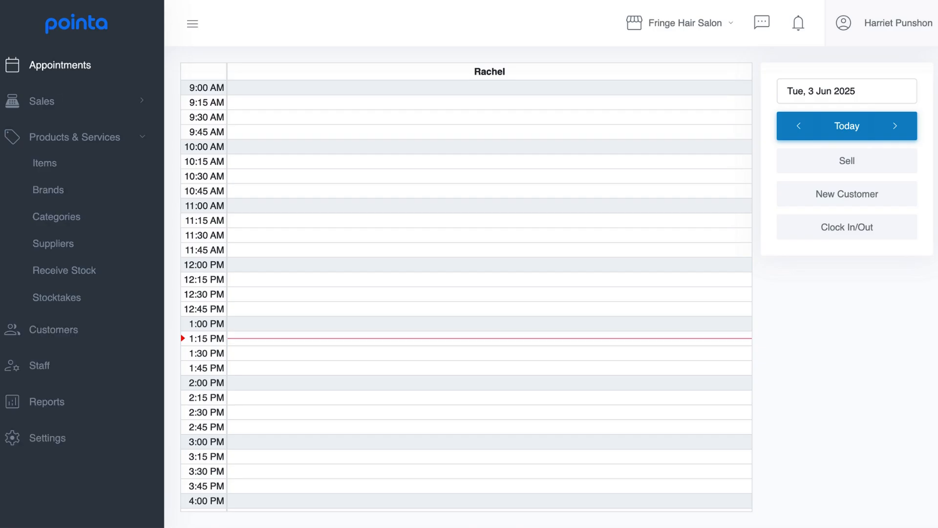
{"action": "left_click", "coordinate": [74, 163]}
{"action": "left_click", "coordinate": [897, 128]}
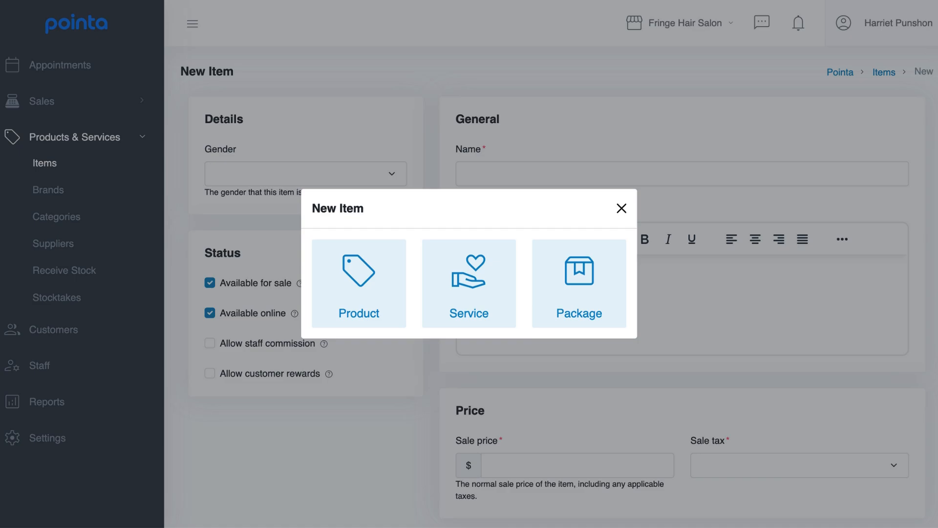
{"action": "left_click", "coordinate": [386, 308]}
Step: Create a Colours category and a Global Colour service priced at $120 in it
{"action": "left_click", "coordinate": [503, 308]}
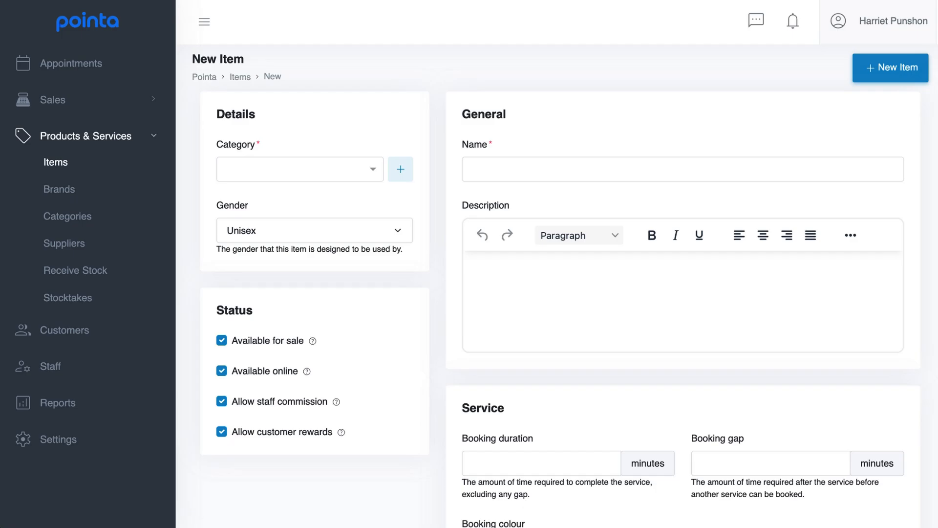
{"action": "left_click", "coordinate": [400, 170]}
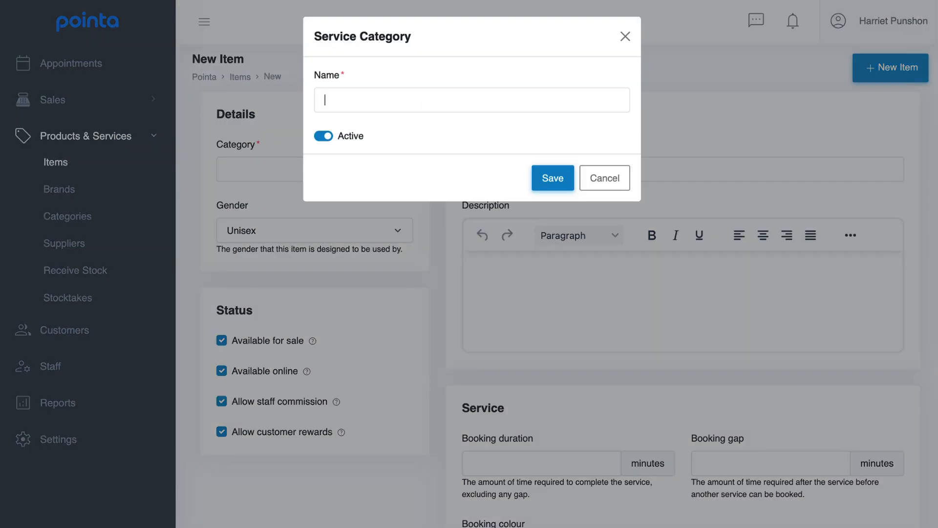
{"action": "type", "text": "Colours"}
{"action": "left_click", "coordinate": [557, 180]}
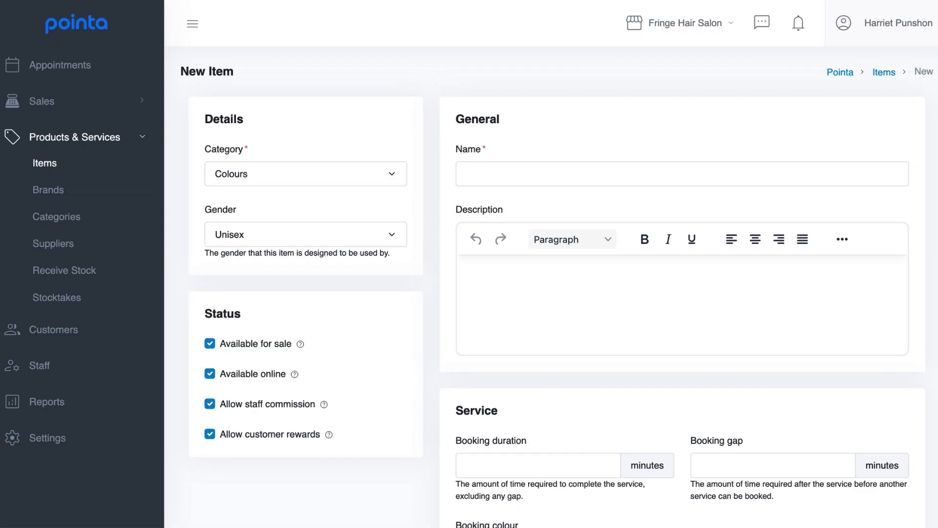
{"action": "type", "text": "Global Colou"}
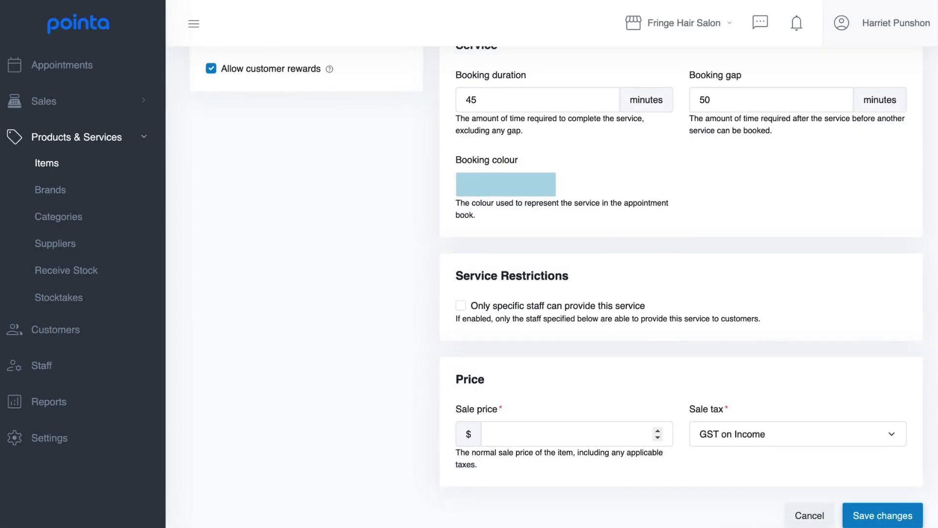
{"action": "type", "text": "120"}
{"action": "left_click", "coordinate": [911, 510]}
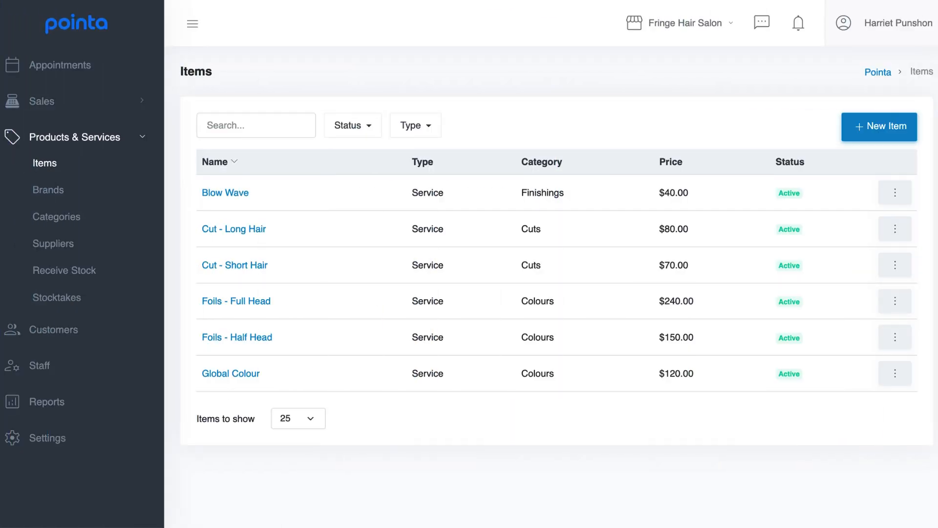
Step: Start a new package named 'Foils - Full Head, Cut + Blow Wave'
{"action": "left_click", "coordinate": [906, 131]}
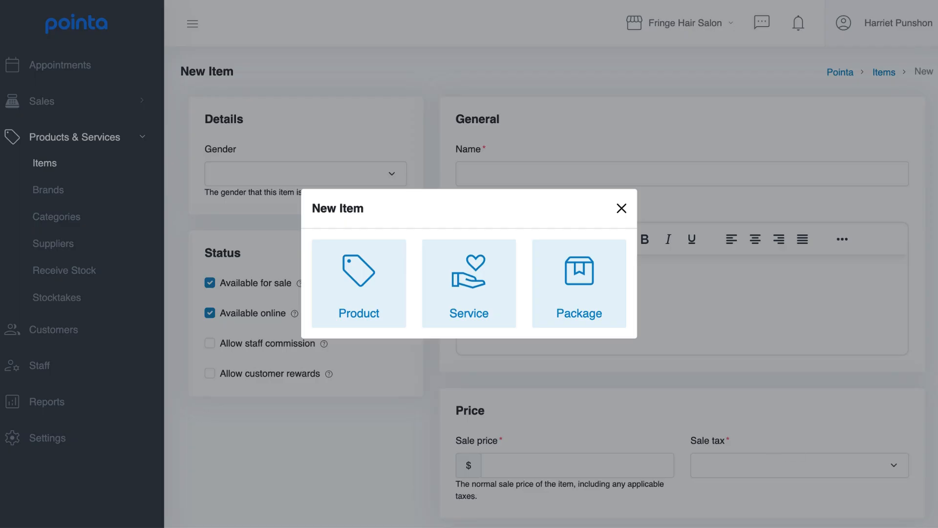
{"action": "left_click", "coordinate": [612, 293]}
{"action": "type", "text": "Foils - Full Head, Cut + Blow Wave"}
{"action": "scroll", "coordinate": [551, 293], "scroll_direction": "down", "scroll_amount": 3}
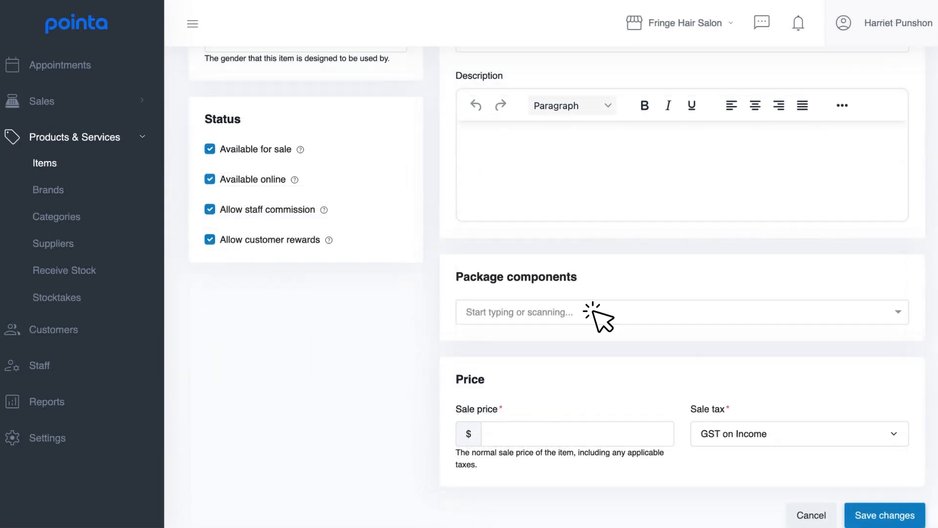
Step: Add Foils - Full Head, Cut - Long Hair and Blow Wave as components, price it $320, and save
{"action": "left_click", "coordinate": [597, 314]}
{"action": "type", "text": "F"}
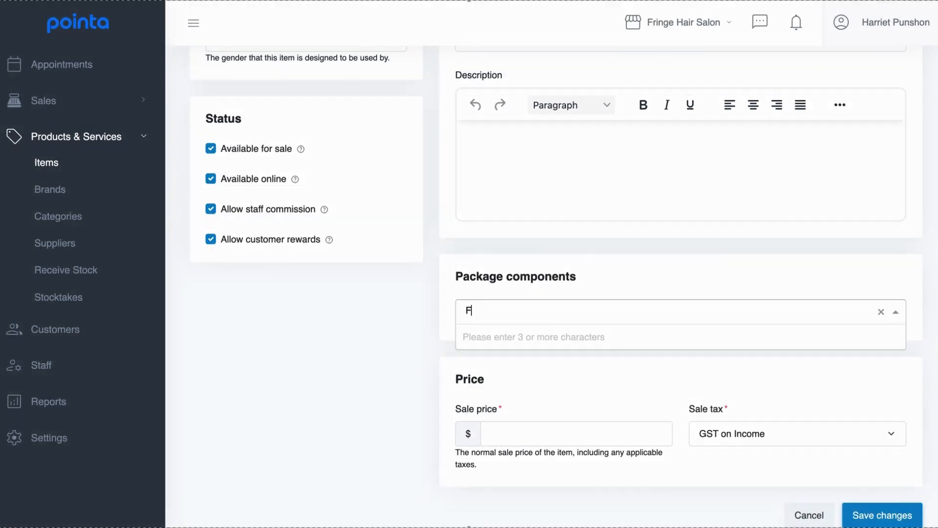
{"action": "type", "text": "oil"}
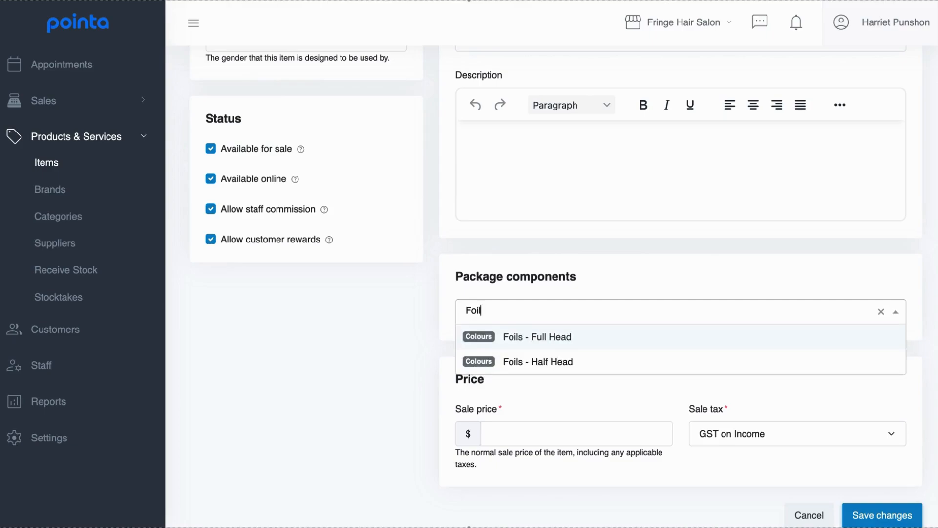
{"action": "left_click", "coordinate": [675, 336]}
{"action": "type", "text": "Cut"}
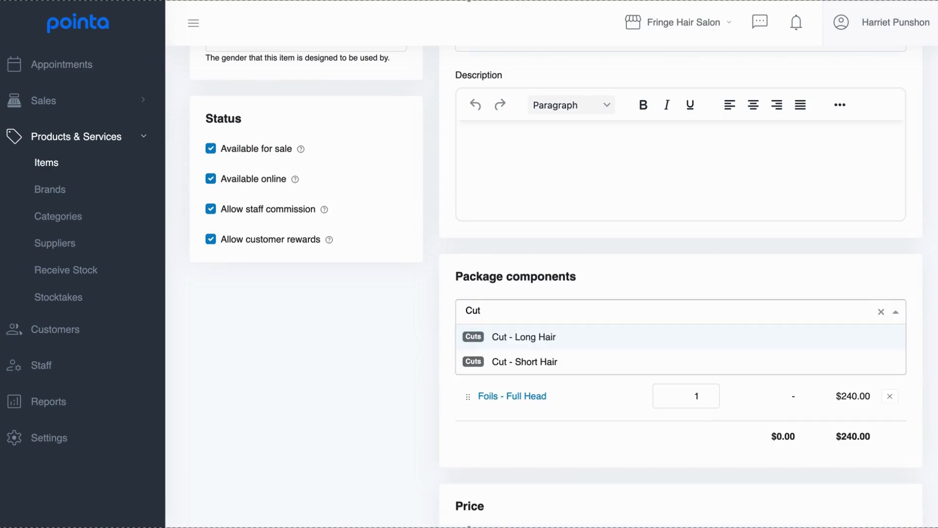
{"action": "key", "text": "Return"}
{"action": "type", "text": "Blow"}
{"action": "key", "text": "Return"}
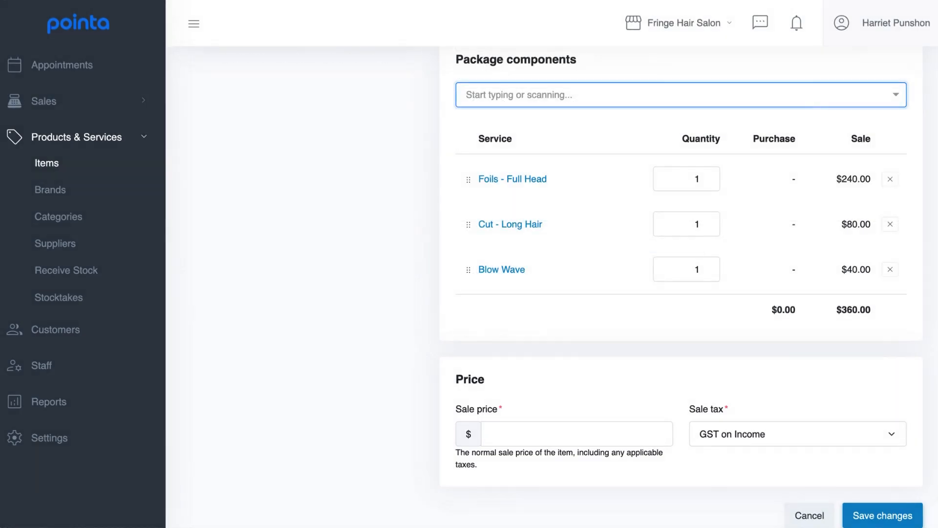
{"action": "type", "text": "320"}
{"action": "left_click", "coordinate": [909, 509]}
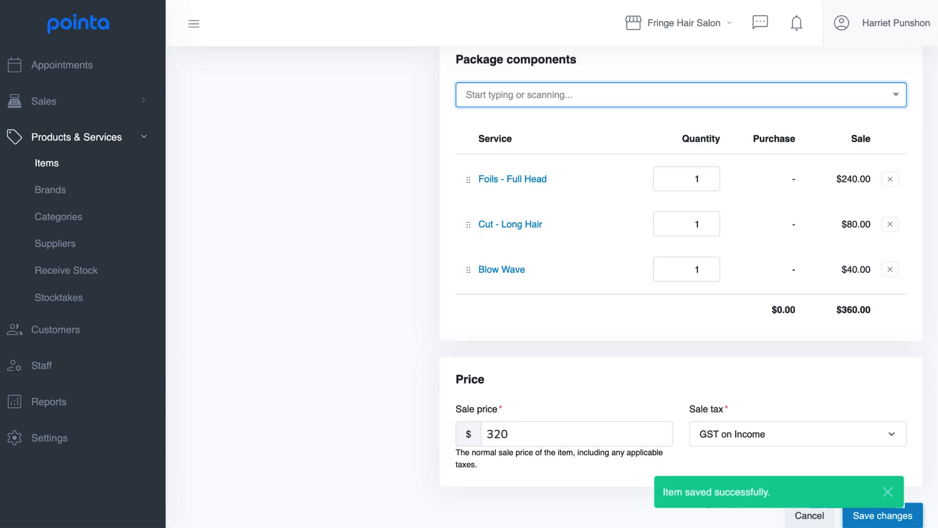